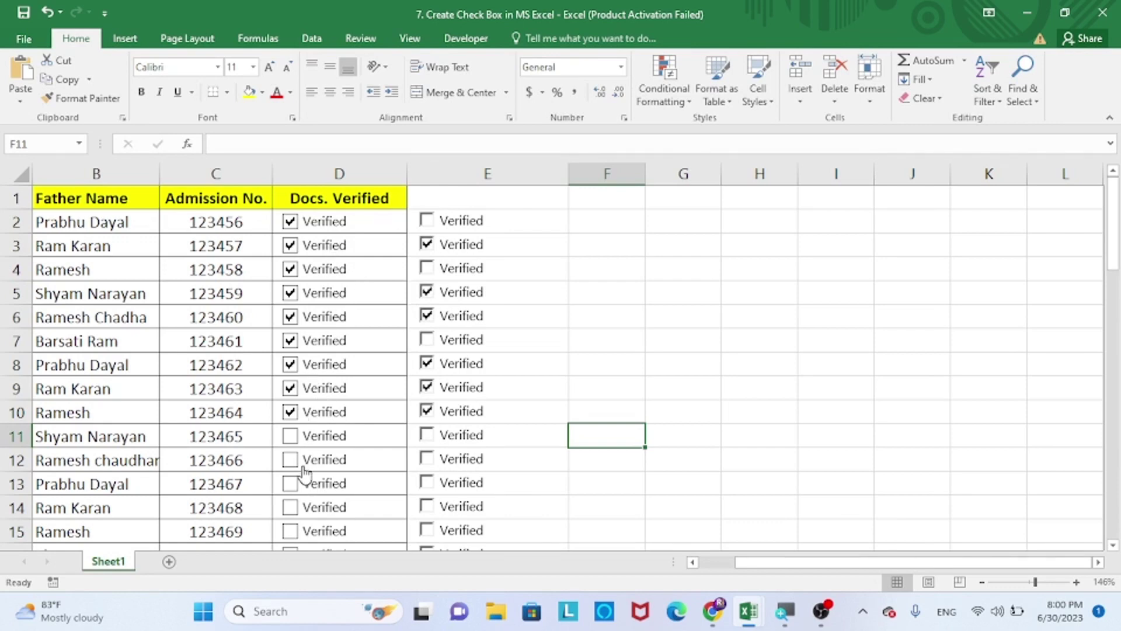
Step: Tick the row 11 Verified checkbox in the finished example workbook
{"action": "left_click", "coordinate": [289, 443]}
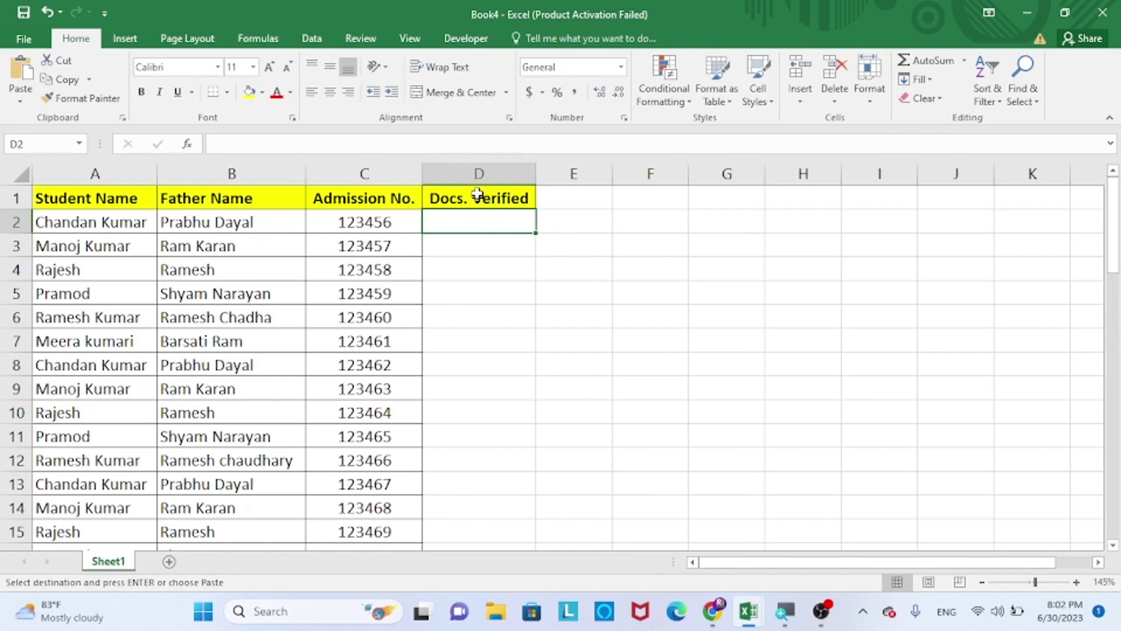
Step: Pick Check Box (Form Control) from the Developer tab's Insert controls
{"action": "left_click", "coordinate": [465, 39]}
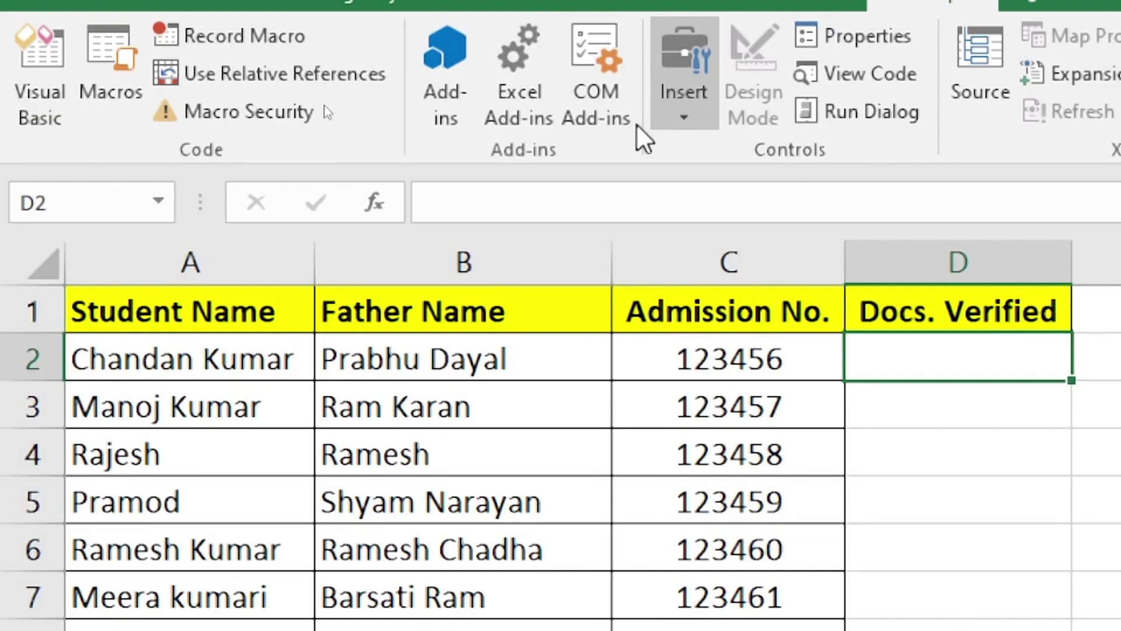
{"action": "left_click", "coordinate": [689, 126]}
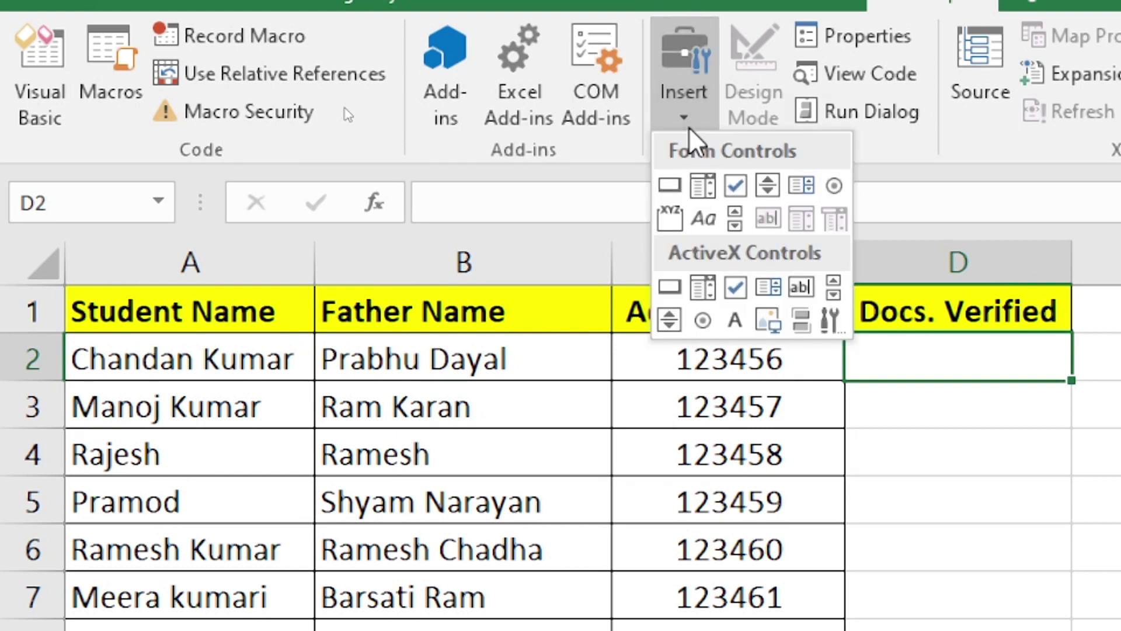
{"action": "left_click", "coordinate": [737, 186]}
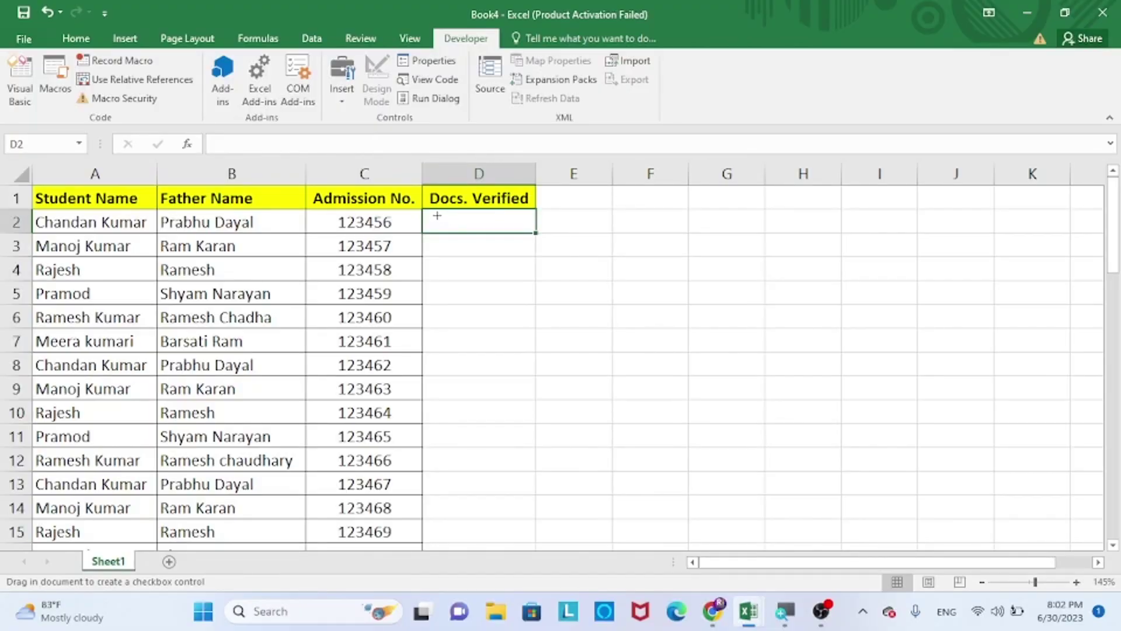
Step: Draw a ticked check box in D2, remove its caption, and nudge it up inside the cell
{"action": "left_click_drag", "start_coordinate": [437, 215], "coordinate": [459, 239]}
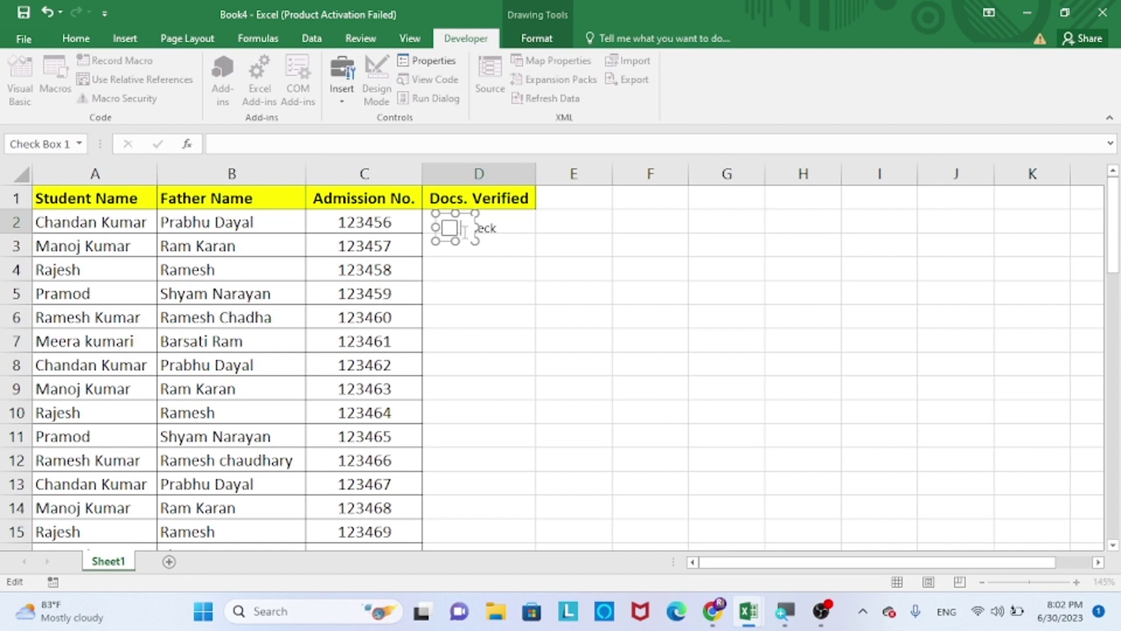
{"action": "left_click", "coordinate": [519, 290]}
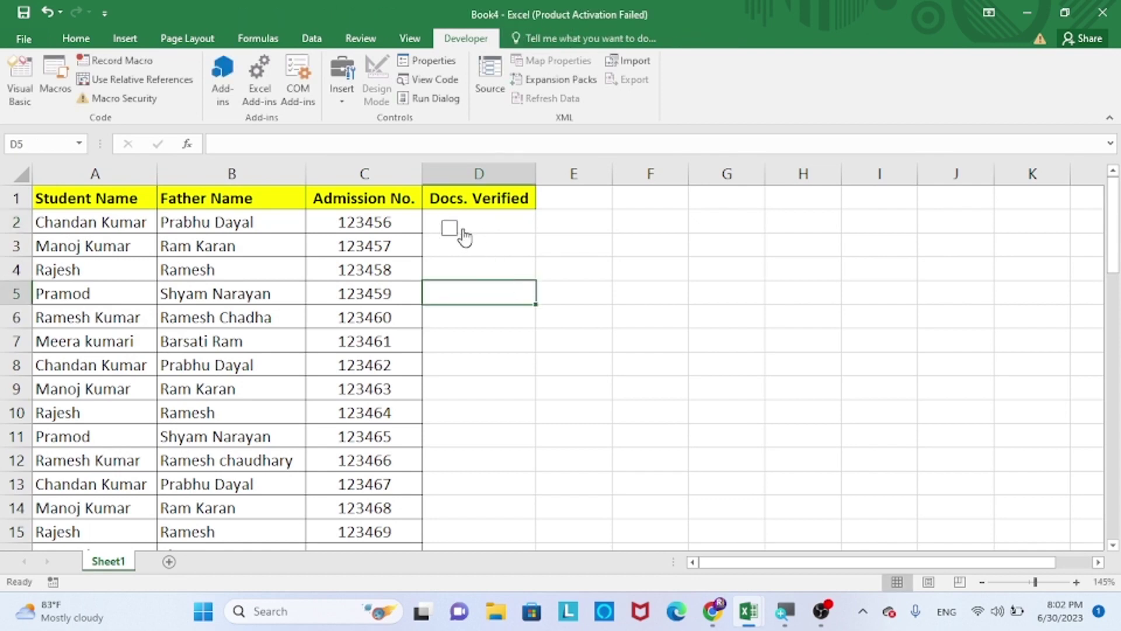
{"action": "left_click", "coordinate": [451, 229]}
{"action": "right_click", "coordinate": [451, 230]}
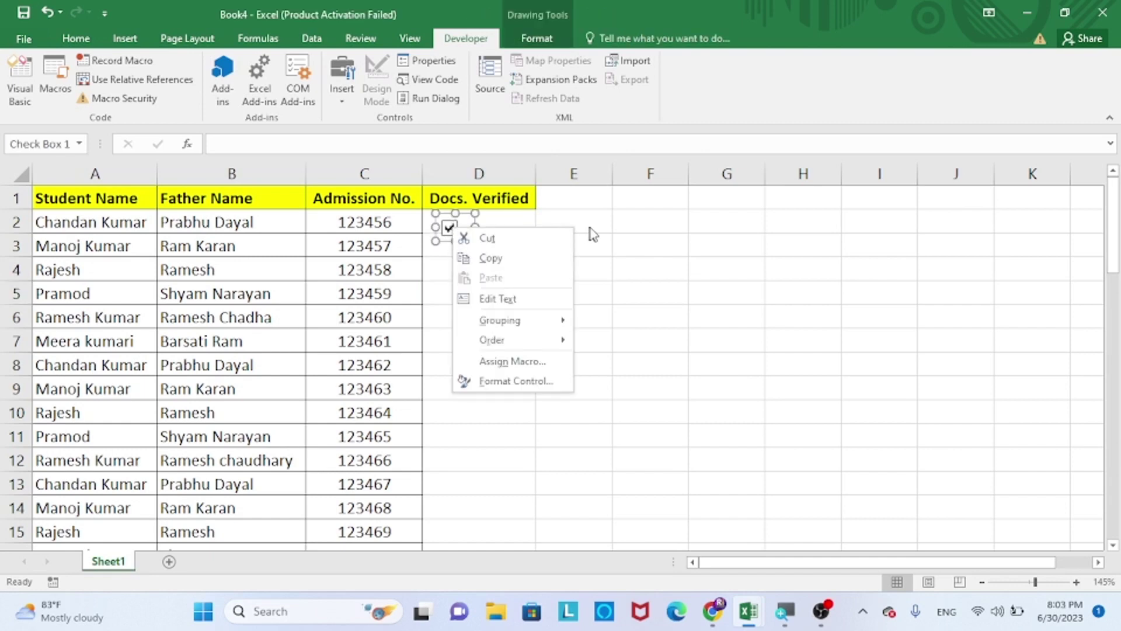
{"action": "key", "text": "Escape"}
{"action": "key", "text": "Up"}
{"action": "key", "text": "Up"}
{"action": "key", "text": "Up"}
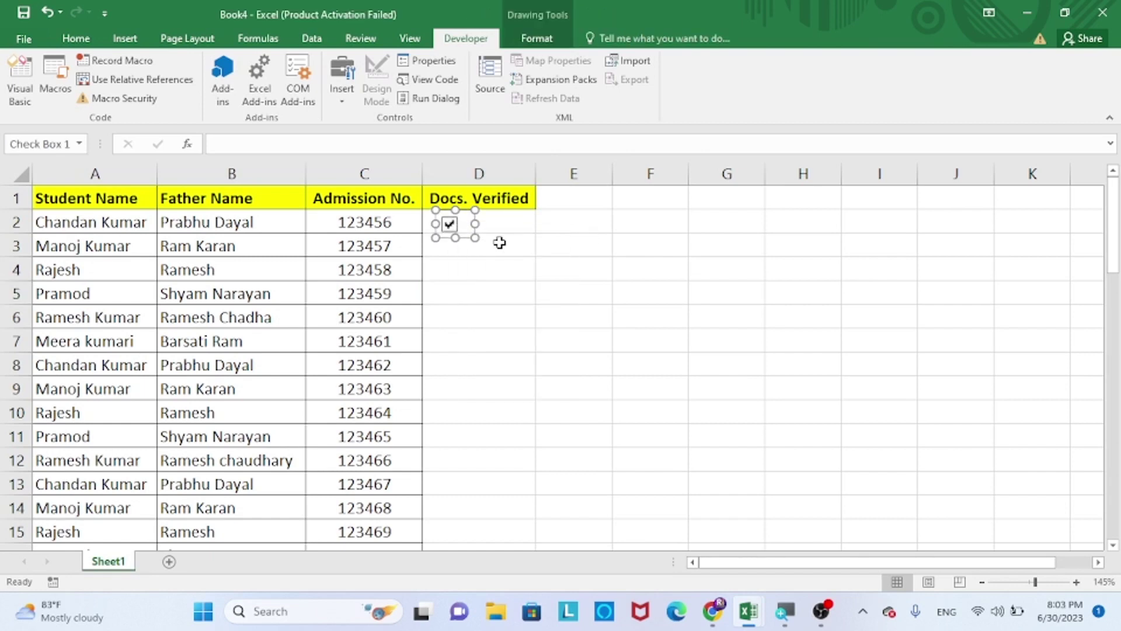
{"action": "key", "text": "Up"}
{"action": "key", "text": "Up"}
{"action": "left_click", "coordinate": [499, 243]}
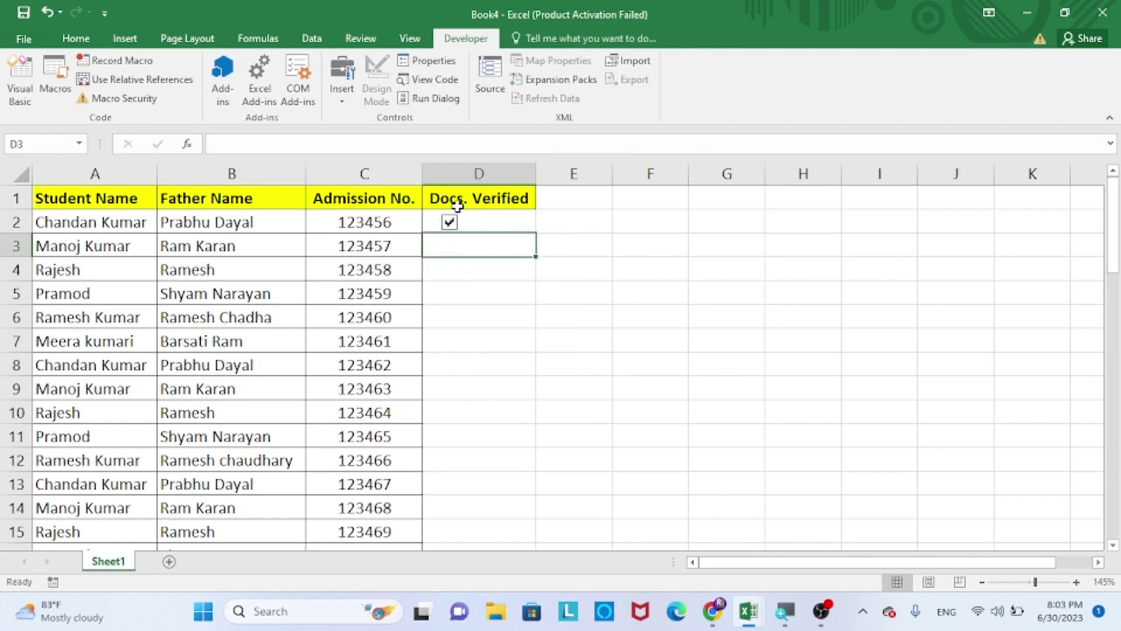
Step: Copy the D2 check box down through D56 with Ctrl+D
{"action": "left_click_drag", "start_coordinate": [481, 245], "coordinate": [474, 584]}
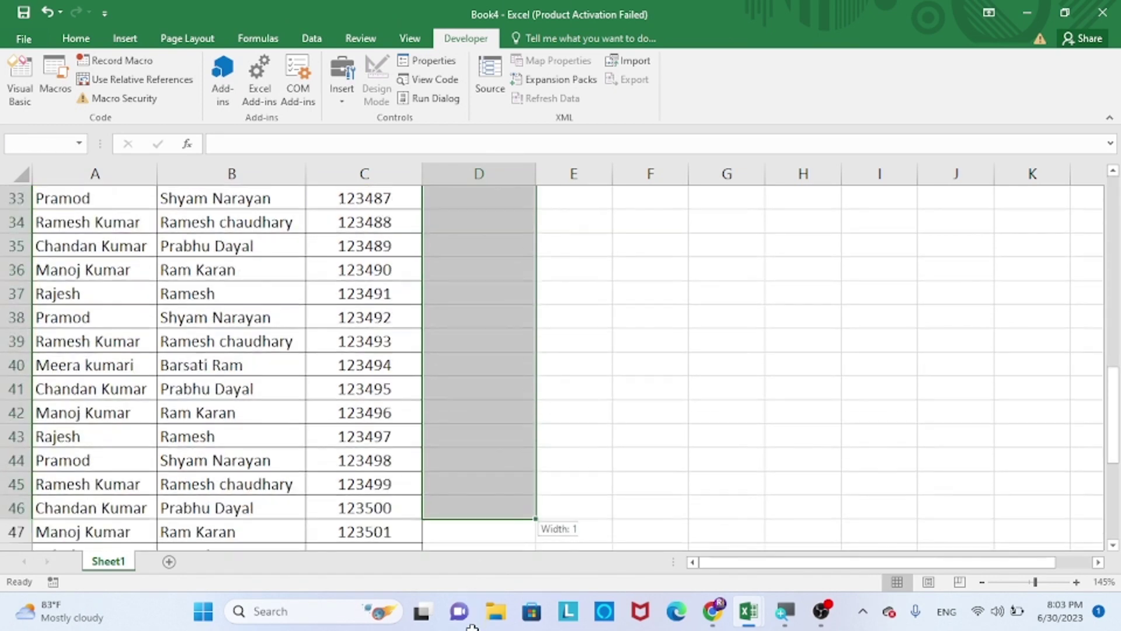
{"action": "mouse_move", "coordinate": [474, 584]}
{"action": "left_mouse_down"}
{"action": "mouse_move", "coordinate": [472, 625]}
{"action": "mouse_move", "coordinate": [471, 462]}
{"action": "left_mouse_up"}
{"action": "scroll", "coordinate": [514, 276], "scroll_direction": "up", "scroll_amount": 2}
{"action": "scroll", "coordinate": [513, 276], "scroll_direction": "up", "scroll_amount": 10}
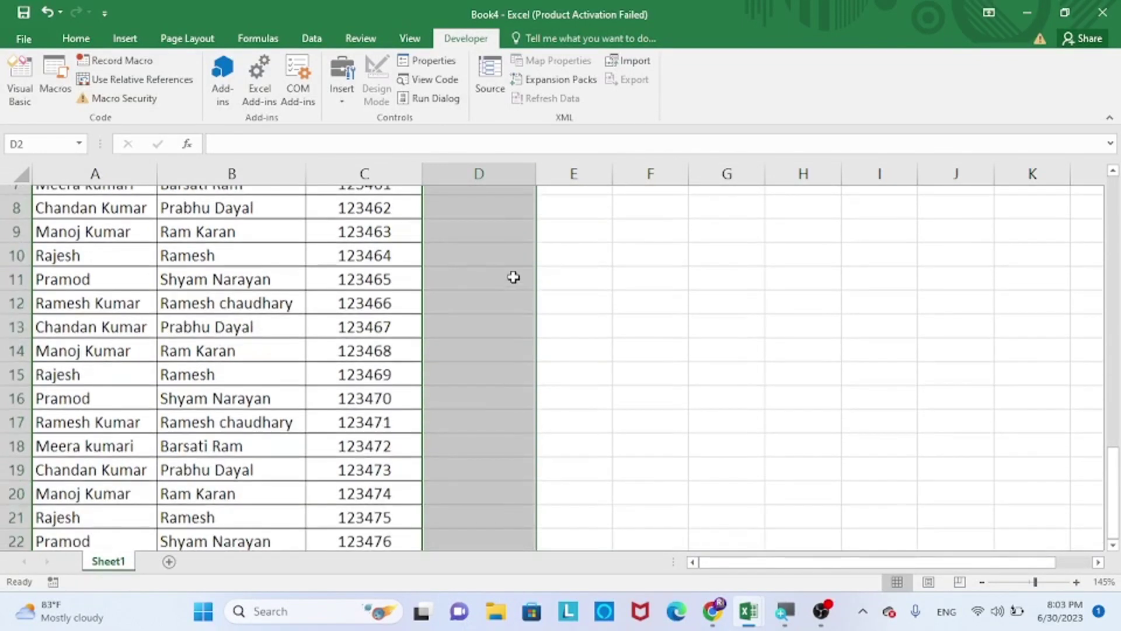
{"action": "scroll", "coordinate": [513, 275], "scroll_direction": "up", "scroll_amount": 2}
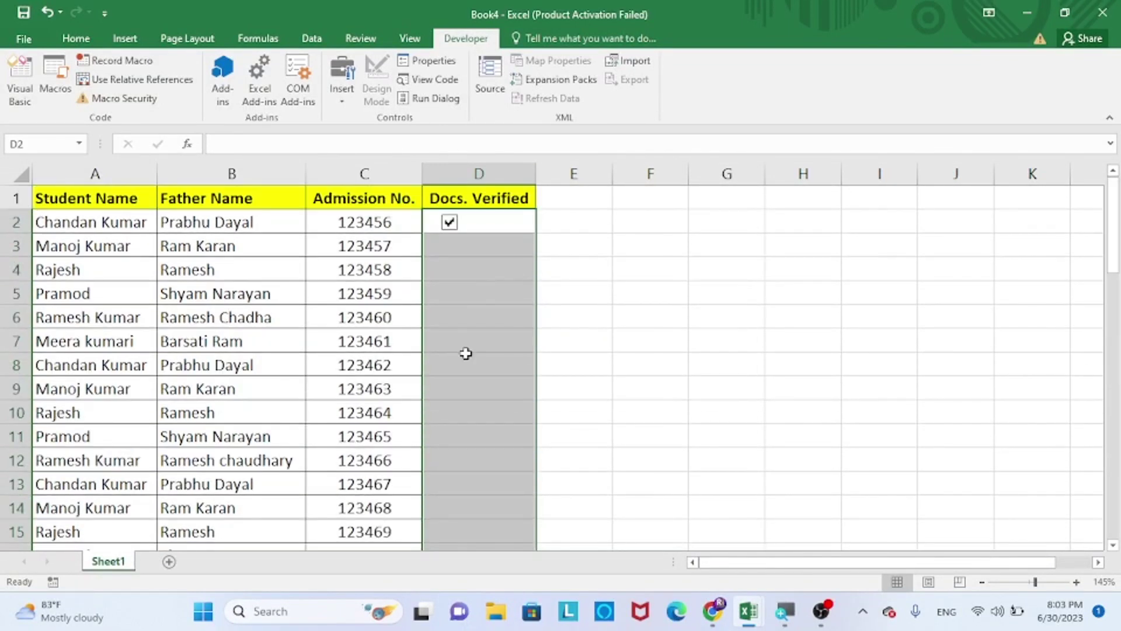
{"action": "key", "text": "ctrl+d"}
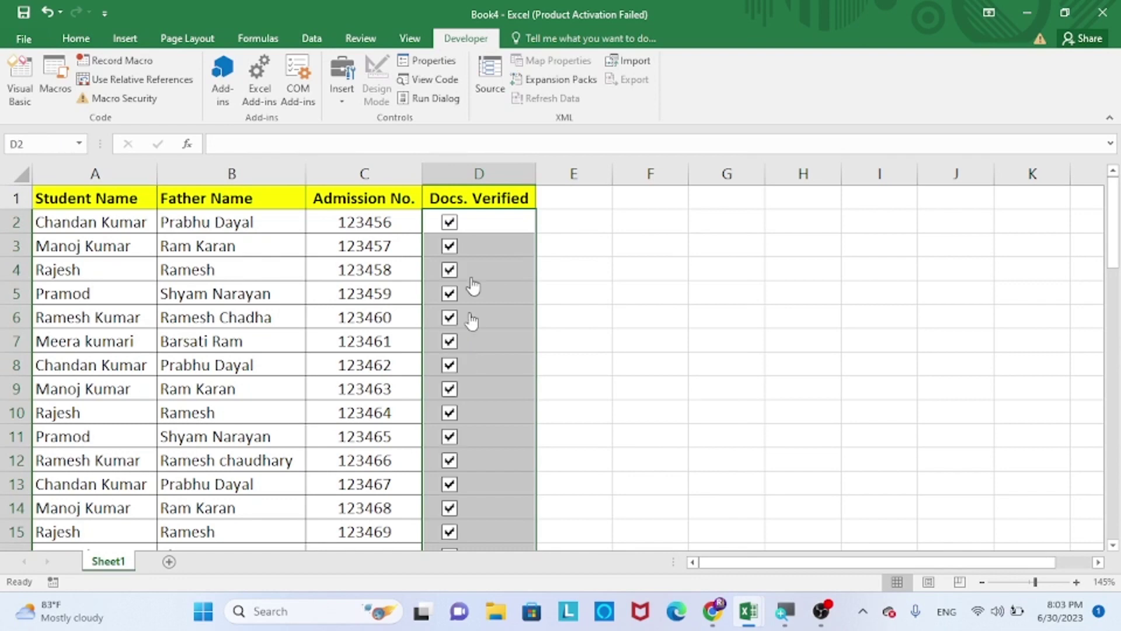
{"action": "scroll", "coordinate": [491, 404], "scroll_direction": "down", "scroll_amount": 3}
{"action": "scroll", "coordinate": [491, 404], "scroll_direction": "down", "scroll_amount": 2}
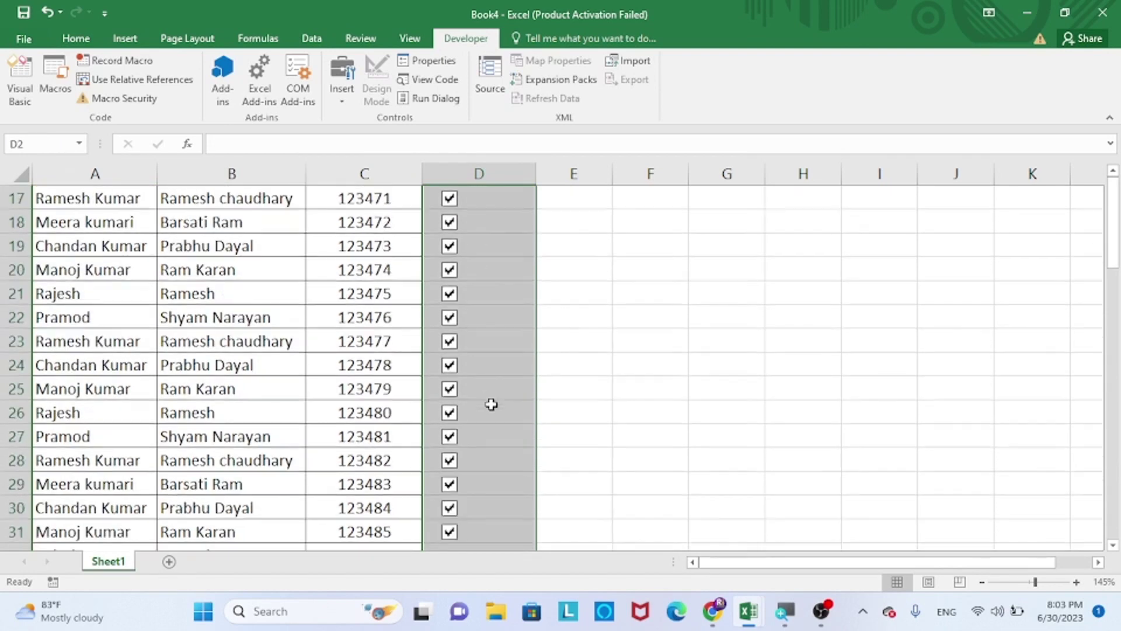
{"action": "scroll", "coordinate": [491, 404], "scroll_direction": "up", "scroll_amount": 5}
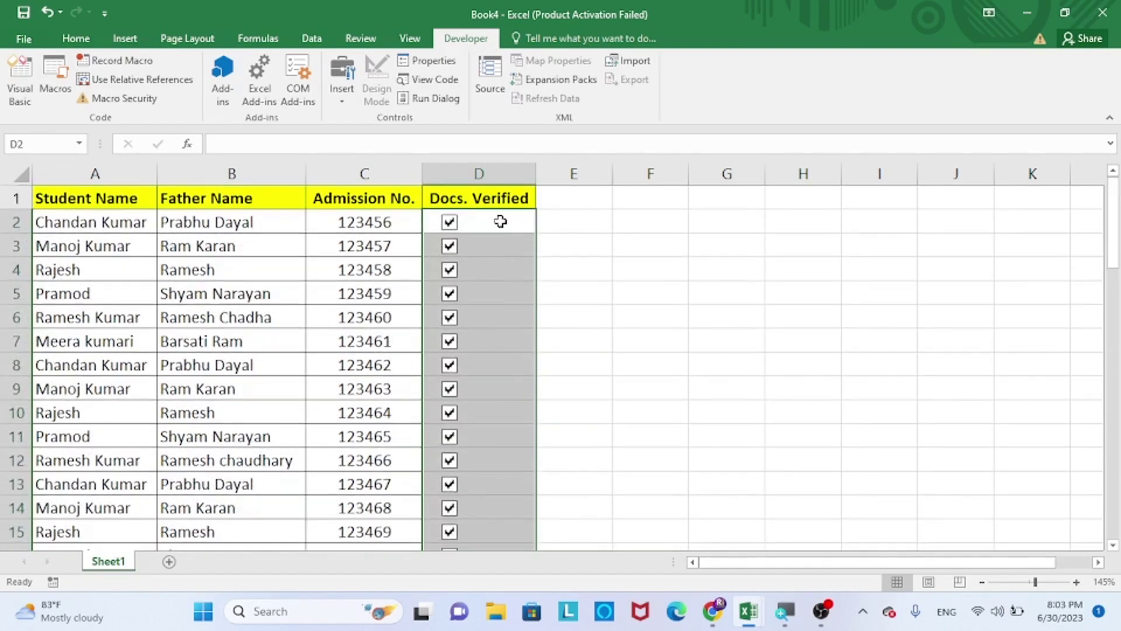
{"action": "left_click", "coordinate": [501, 221]}
Step: Enter the text 'Verified' in cell D2 beside its check box
{"action": "key", "text": "BackSpace"}
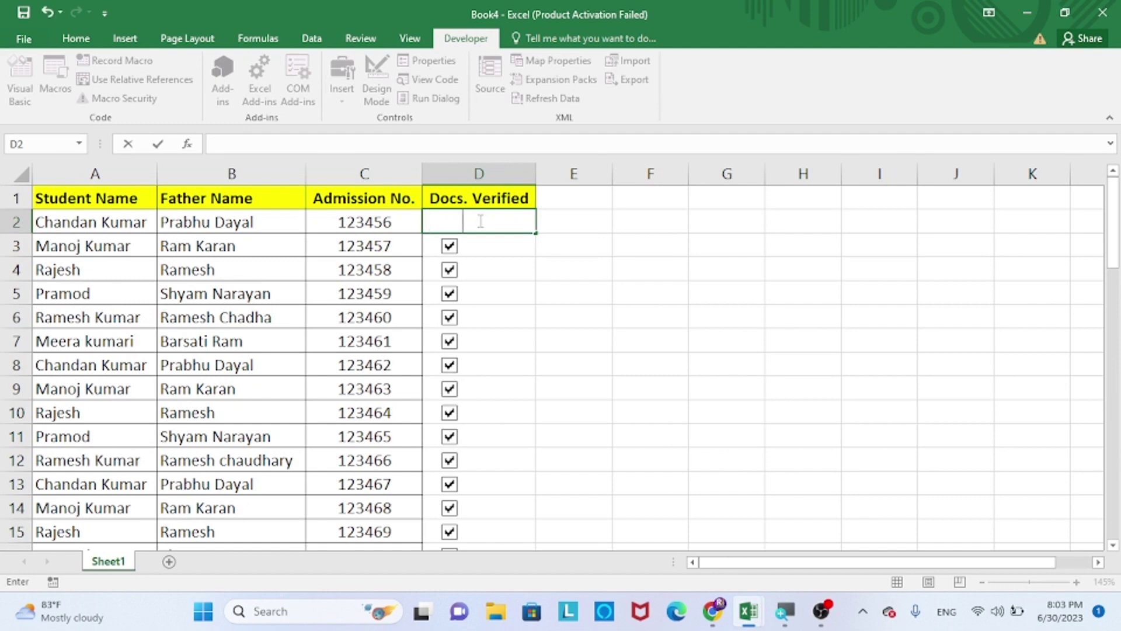
{"action": "type", "text": "V"}
{"action": "type", "text": "er"}
{"action": "type", "text": "ifie"}
{"action": "type", "text": "d"}
{"action": "key", "text": "Return"}
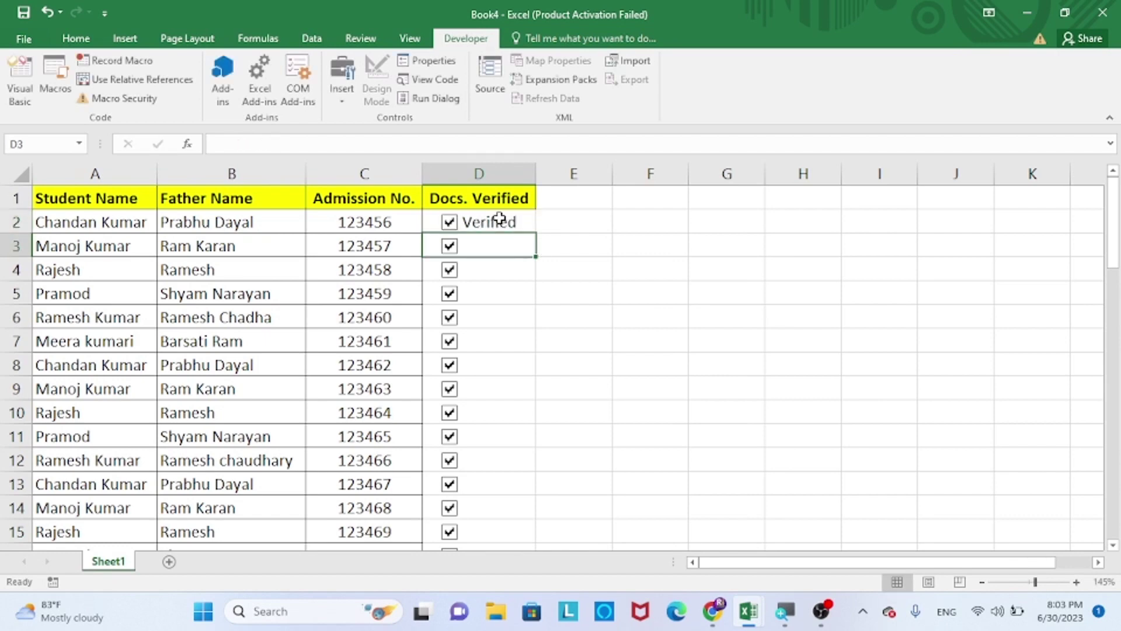
Step: Fill 'Verified' from D2 down through D56 with Ctrl+D
{"action": "left_click_drag", "start_coordinate": [498, 219], "coordinate": [508, 588]}
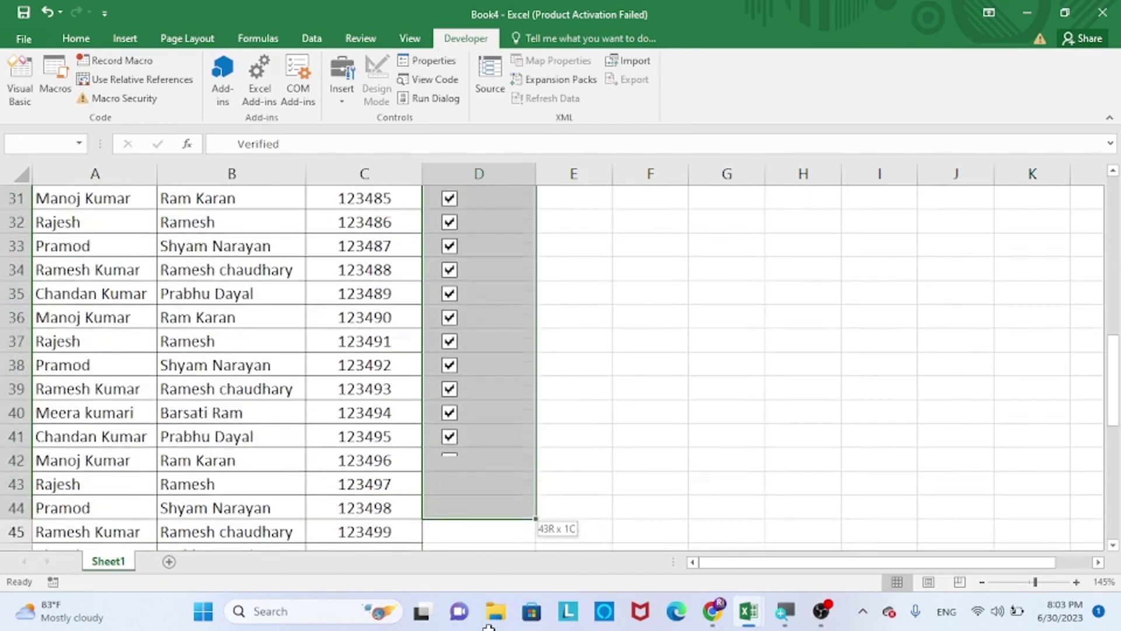
{"action": "mouse_move", "coordinate": [508, 588]}
{"action": "left_mouse_down"}
{"action": "mouse_move", "coordinate": [487, 554]}
{"action": "mouse_move", "coordinate": [520, 366]}
{"action": "mouse_move", "coordinate": [492, 314]}
{"action": "left_mouse_up"}
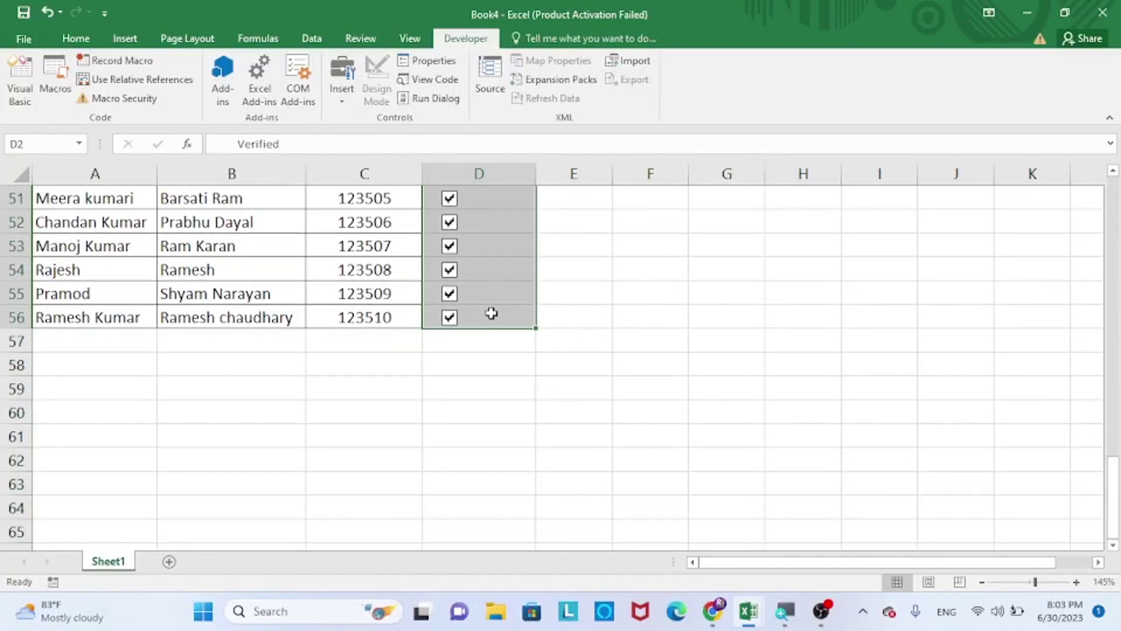
{"action": "key", "text": "ctrl+d"}
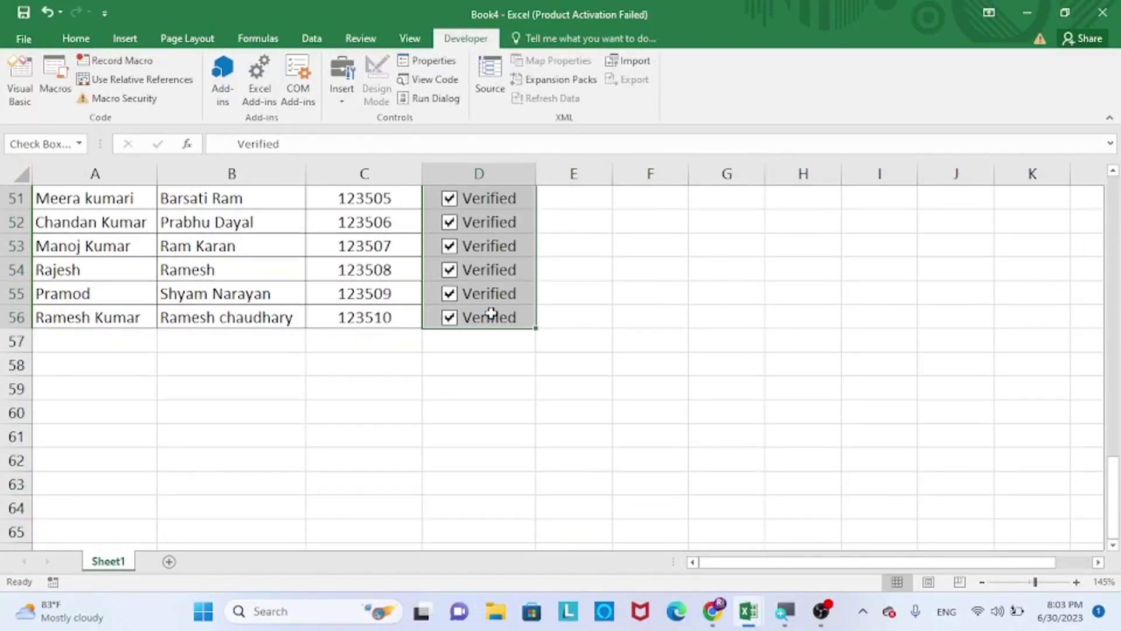
{"action": "scroll", "coordinate": [491, 314], "scroll_direction": "up", "scroll_amount": 2}
{"action": "scroll", "coordinate": [489, 309], "scroll_direction": "up", "scroll_amount": 5}
{"action": "scroll", "coordinate": [487, 306], "scroll_direction": "up", "scroll_amount": 3}
{"action": "scroll", "coordinate": [485, 302], "scroll_direction": "up", "scroll_amount": 1}
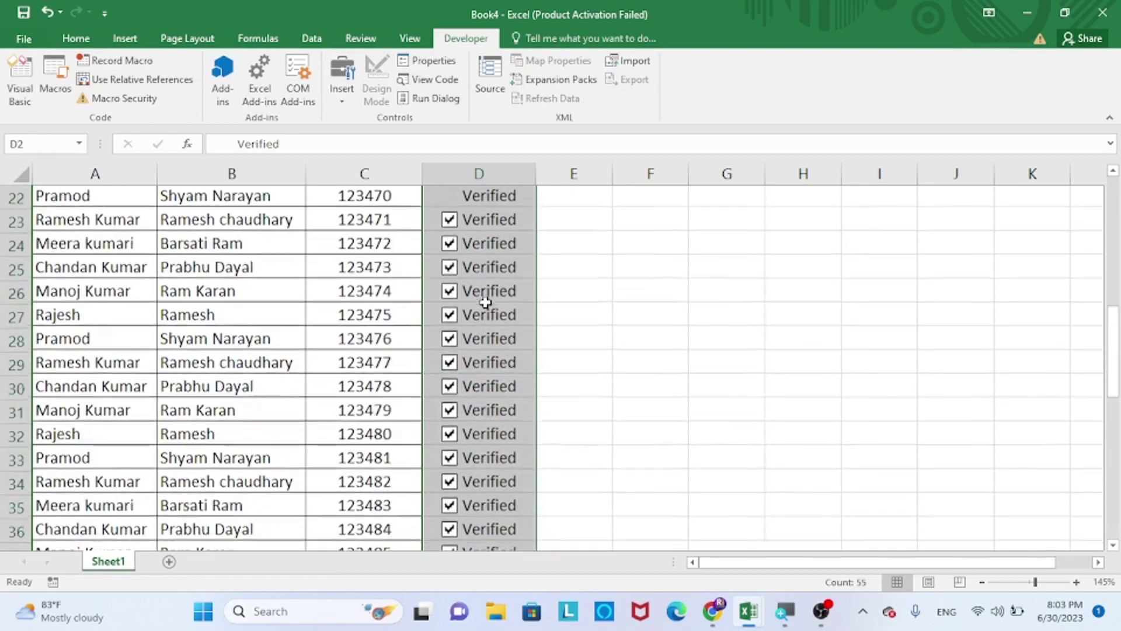
{"action": "scroll", "coordinate": [486, 302], "scroll_direction": "up", "scroll_amount": 6}
{"action": "scroll", "coordinate": [488, 296], "scroll_direction": "up", "scroll_amount": 1}
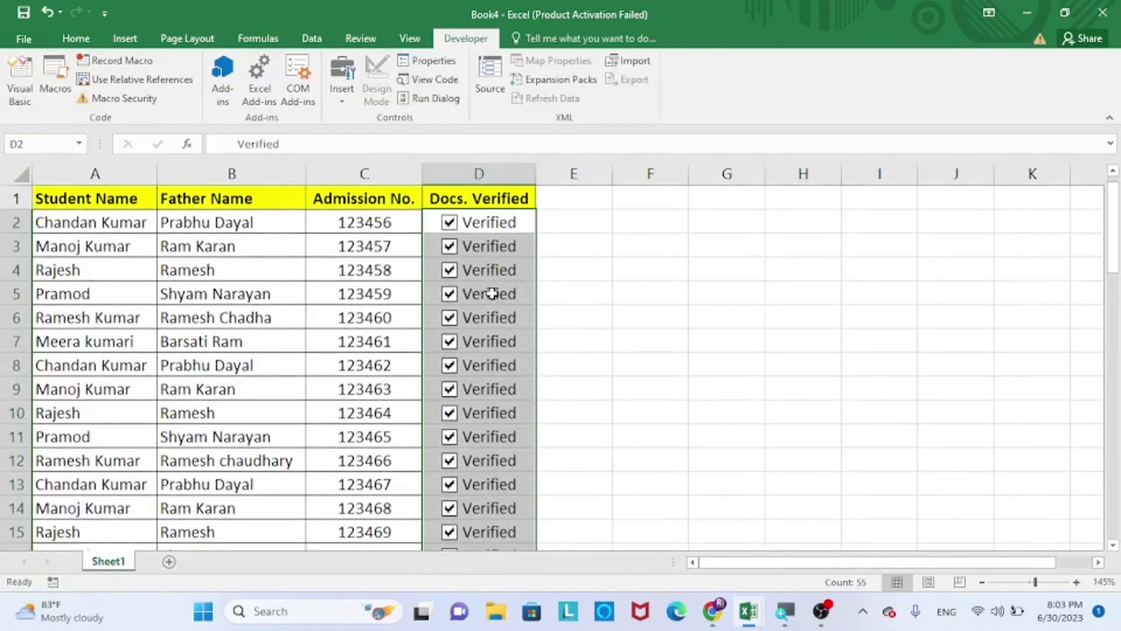
{"action": "left_click", "coordinate": [492, 293]}
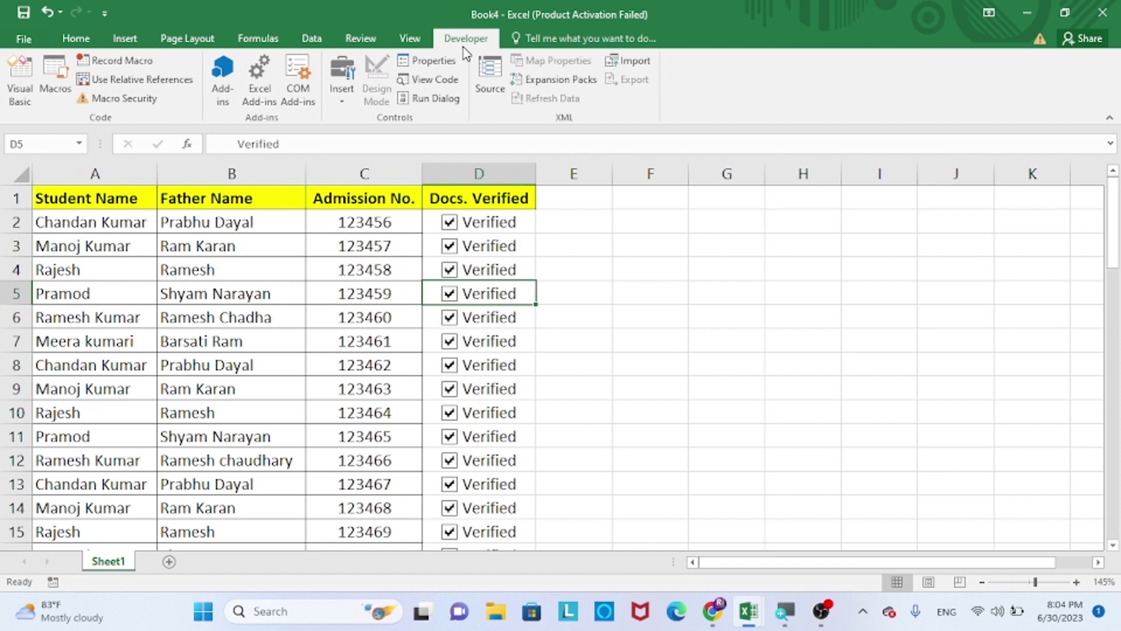
{"action": "left_click", "coordinate": [24, 42]}
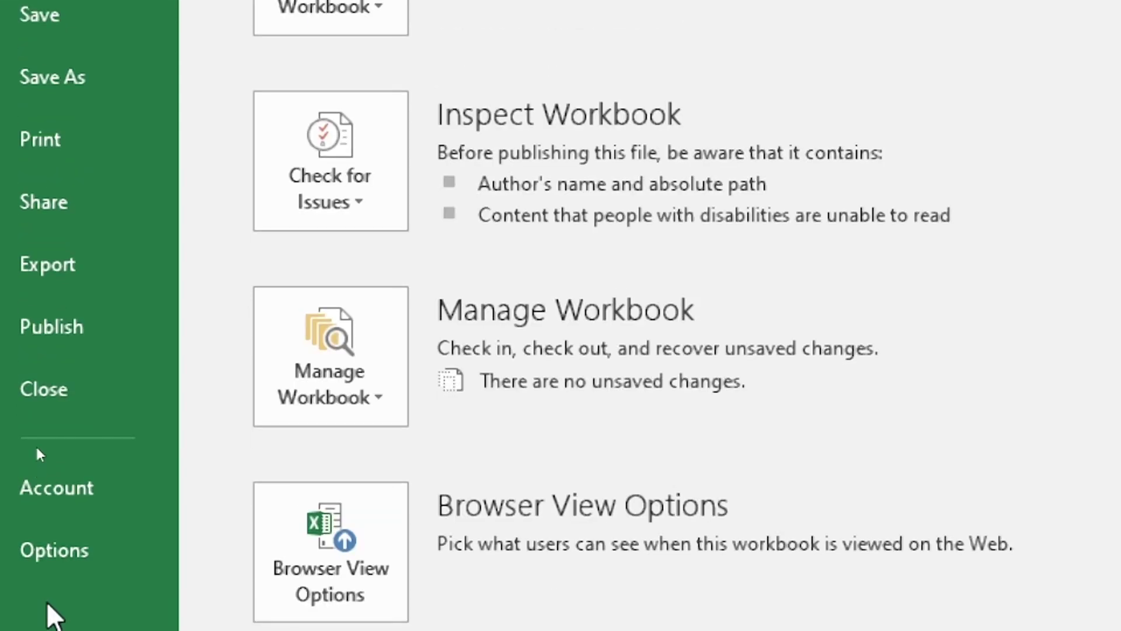
{"action": "left_click", "coordinate": [68, 544]}
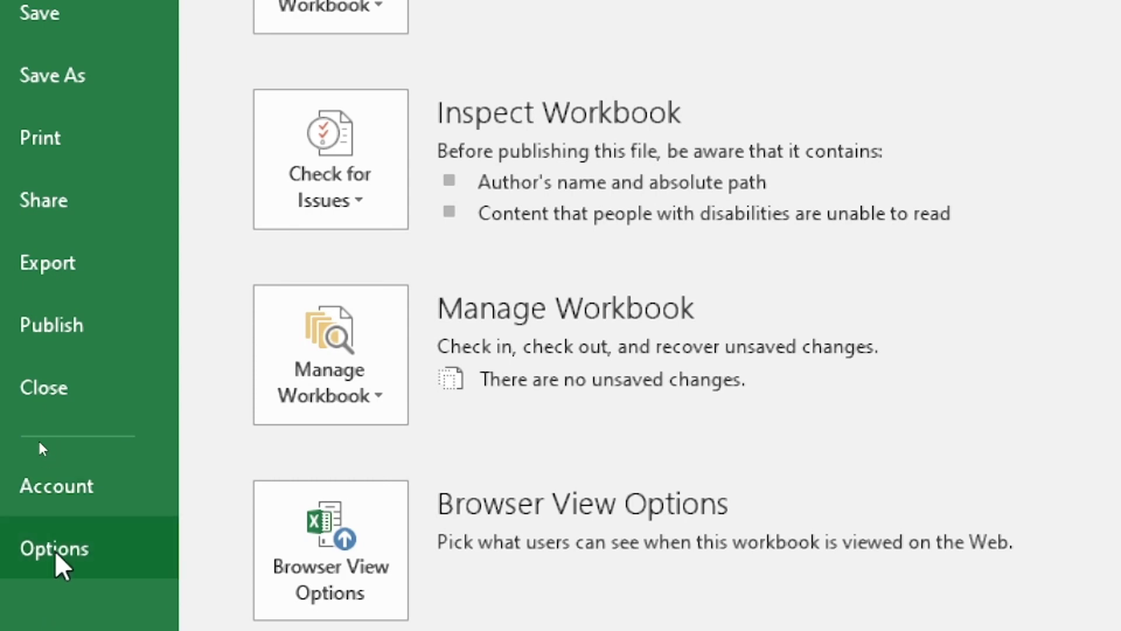
{"action": "left_click", "coordinate": [56, 560]}
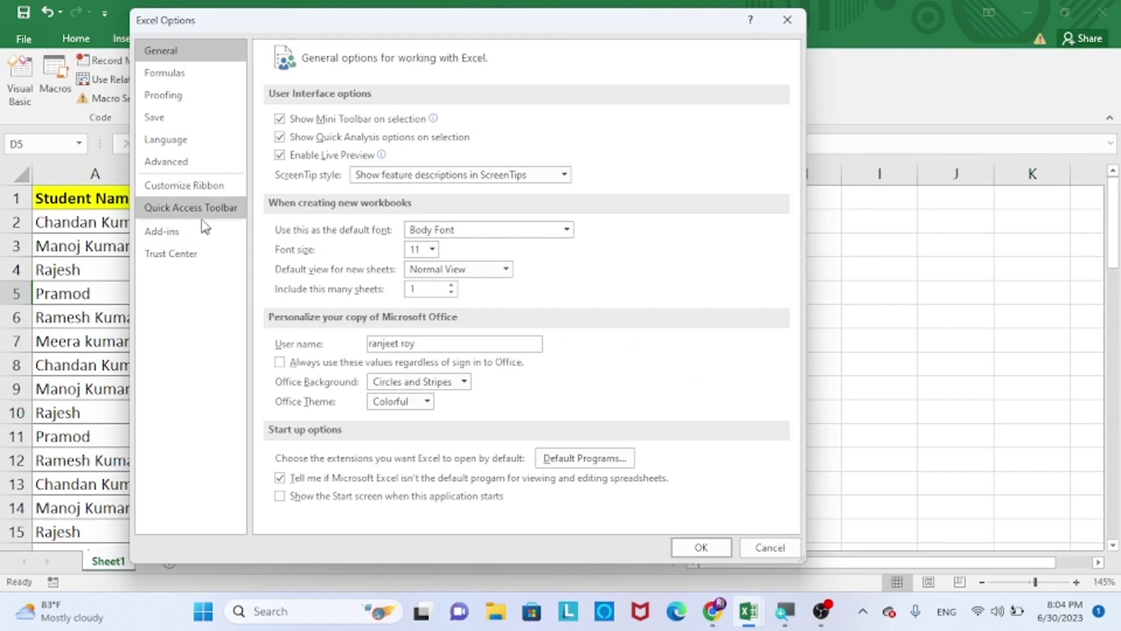
{"action": "left_click", "coordinate": [186, 185]}
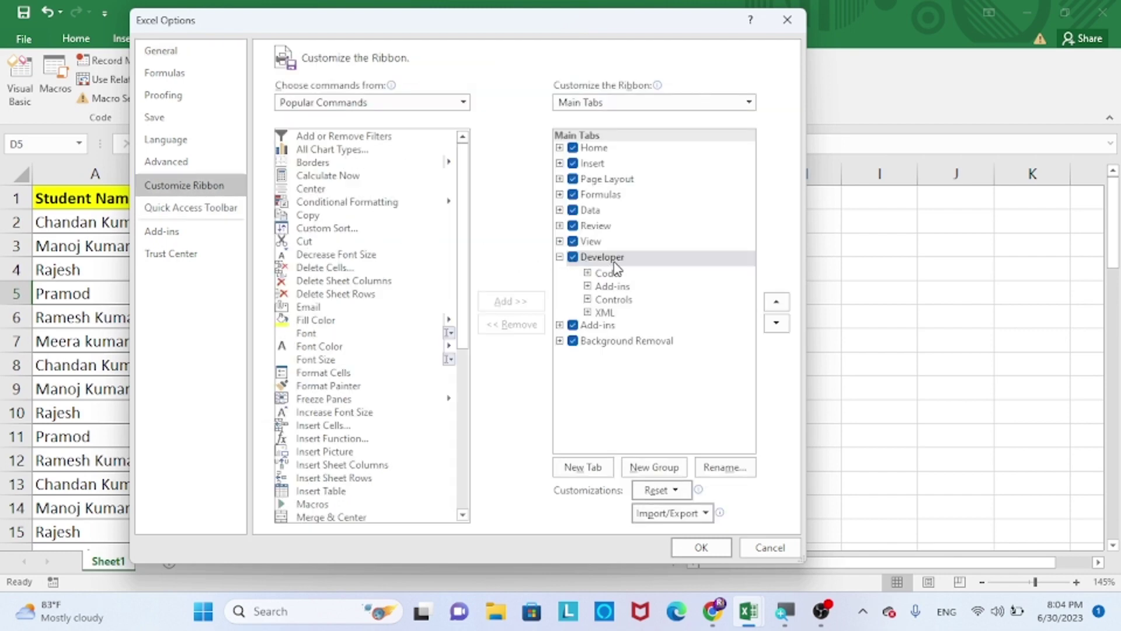
{"action": "left_click", "coordinate": [573, 260]}
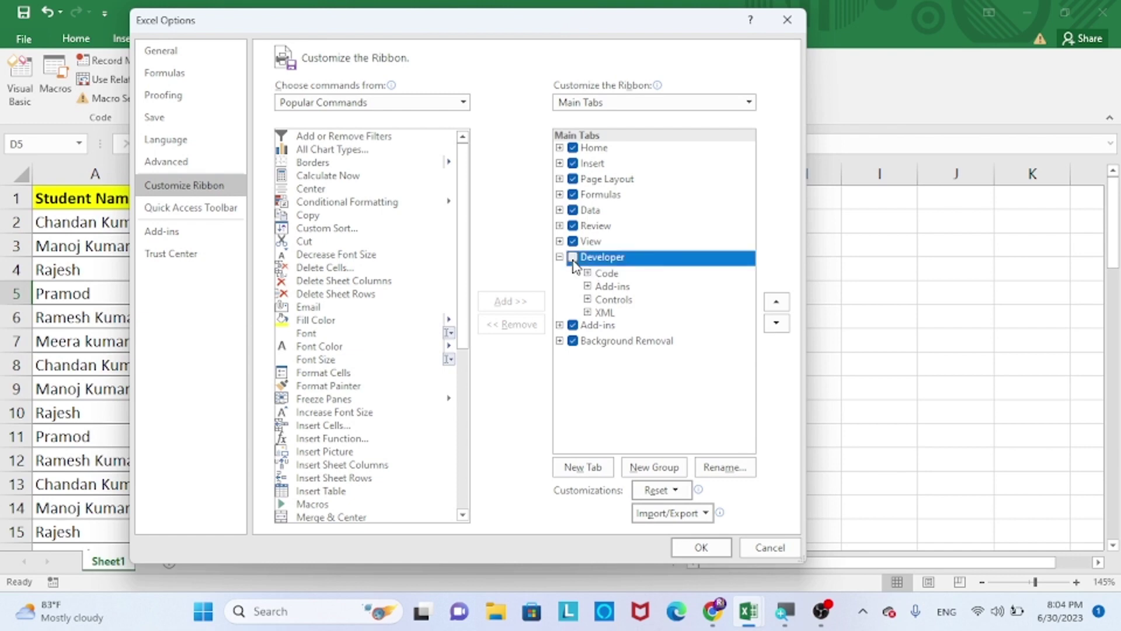
{"action": "left_click", "coordinate": [703, 541]}
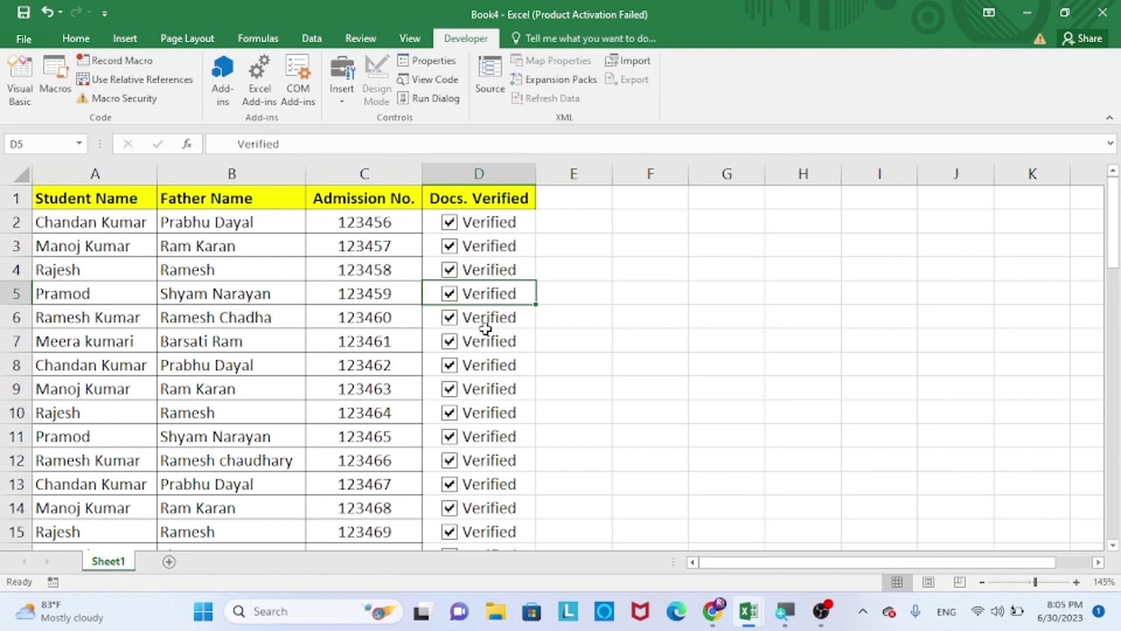
{"action": "left_click", "coordinate": [358, 363]}
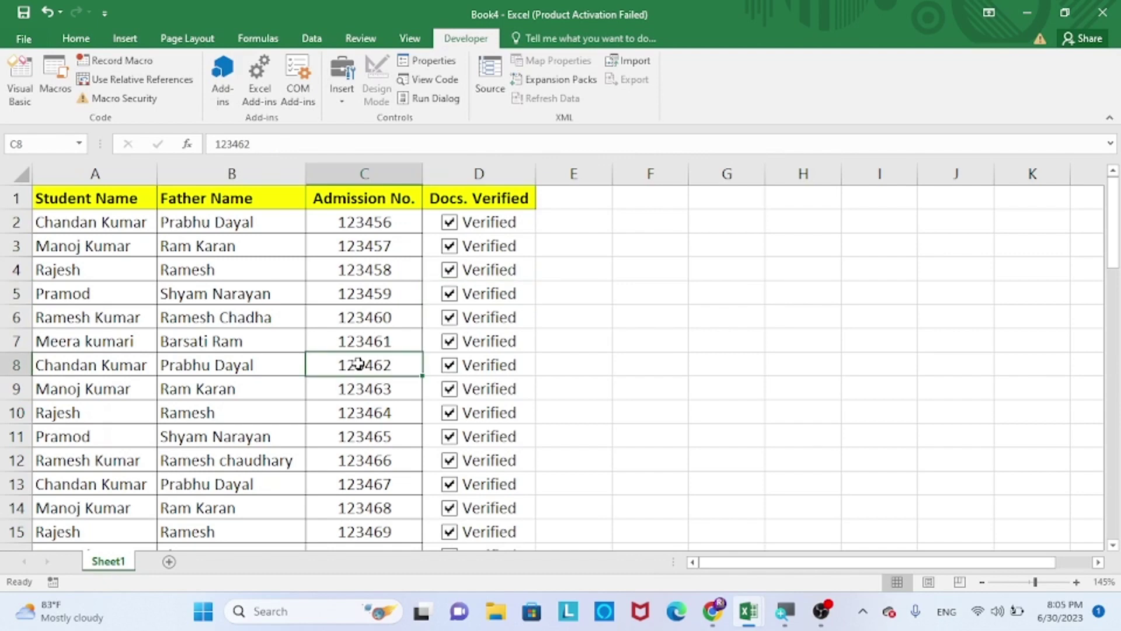